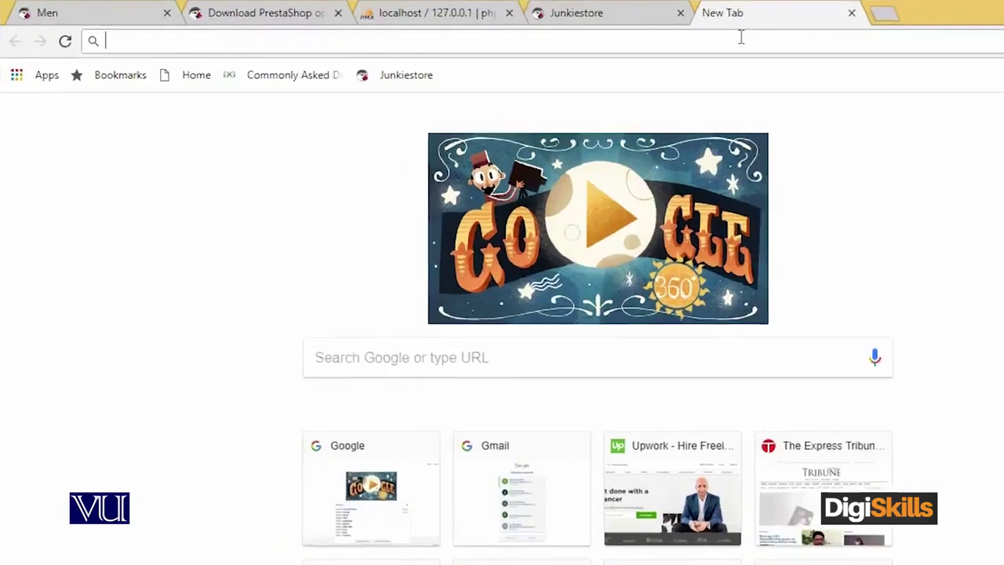
Load prestashop.com/en/download and bring up the PrestaShop 1.7.3.2 download form.
type("https://www.prestashop.com/en/download")
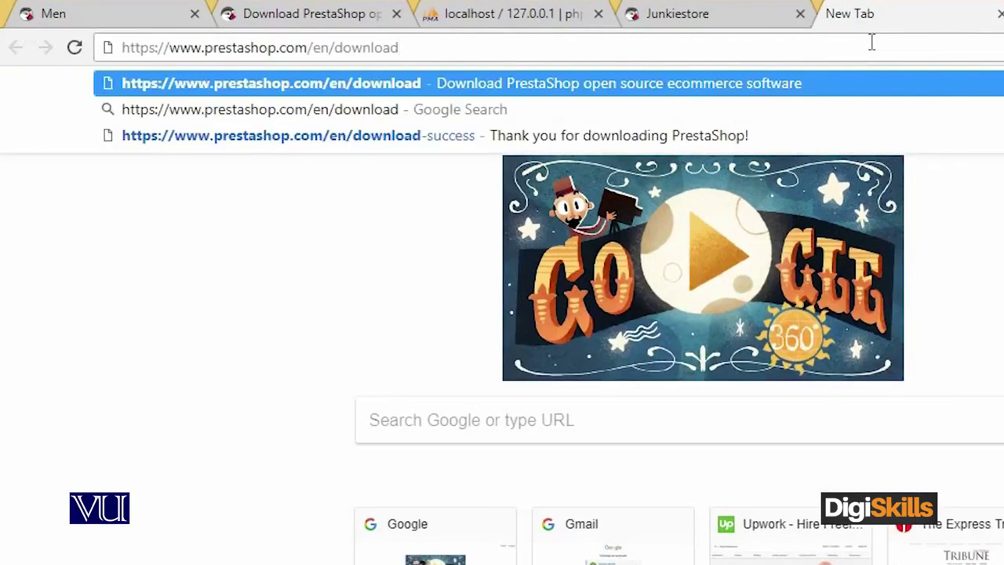
key("Return")
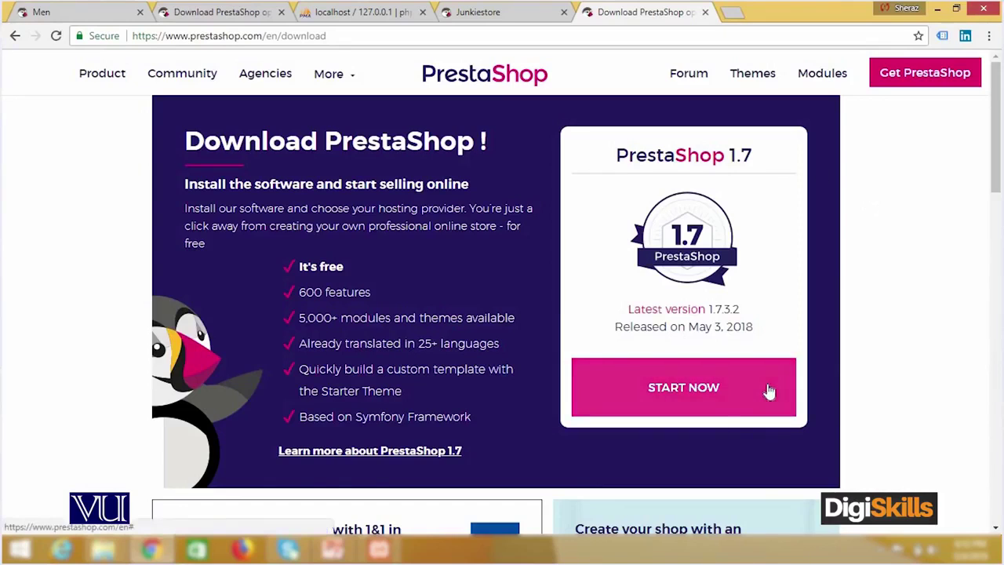
left_click(738, 391)
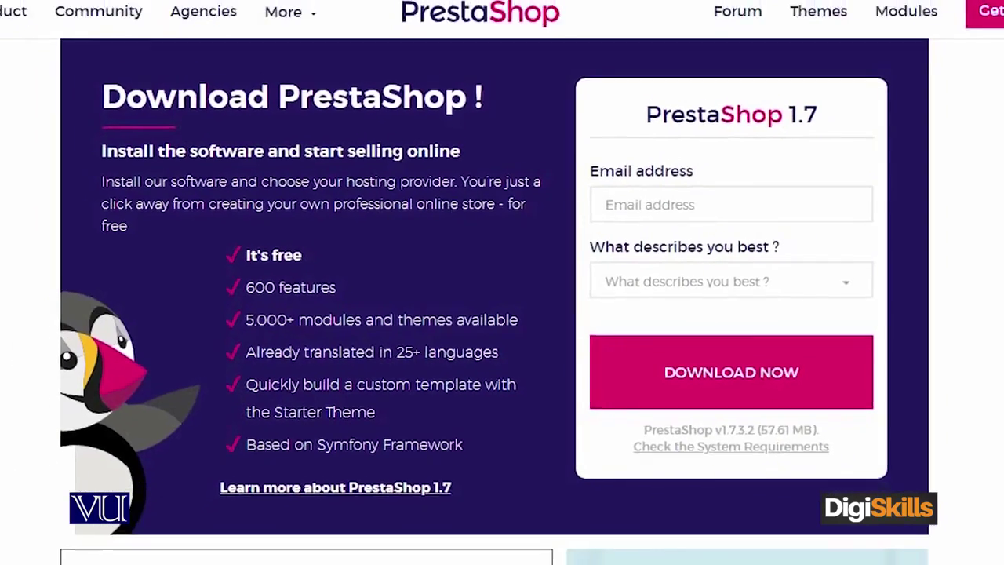
Browse File Explorer to the C:\xampp\htdocs\Prestashop folder.
mouse_move(105, 549)
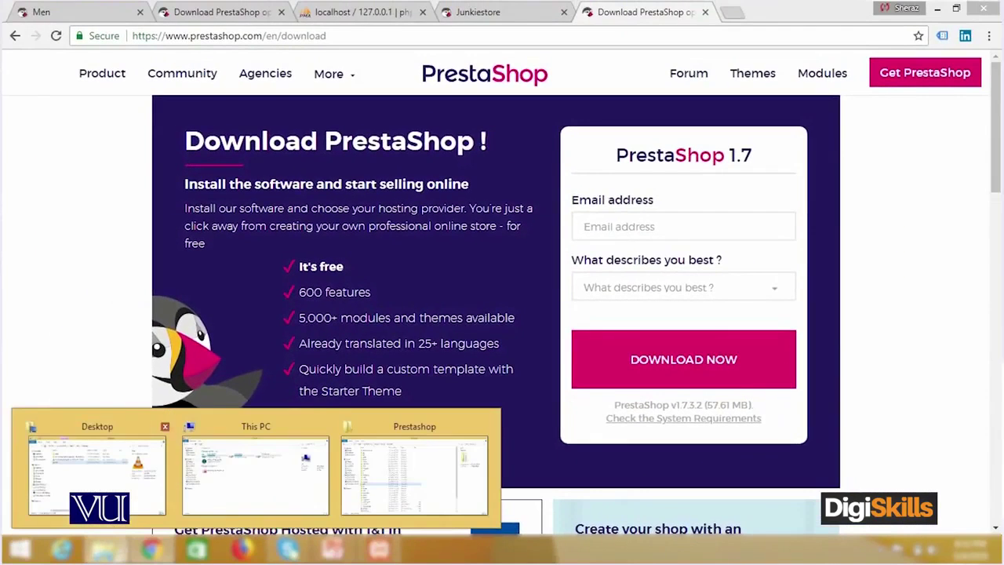
left_click(286, 493)
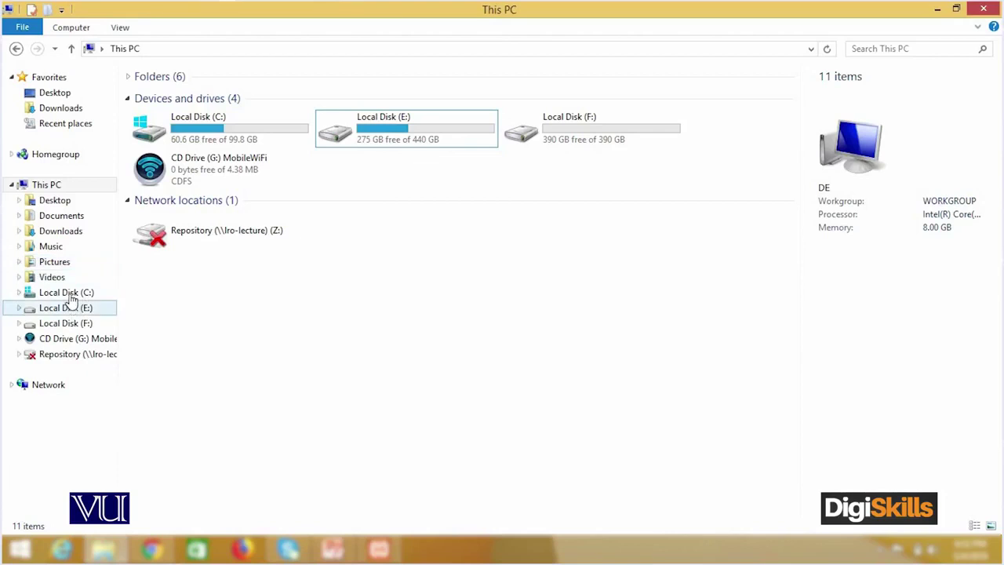
left_click(69, 293)
double_click(182, 219)
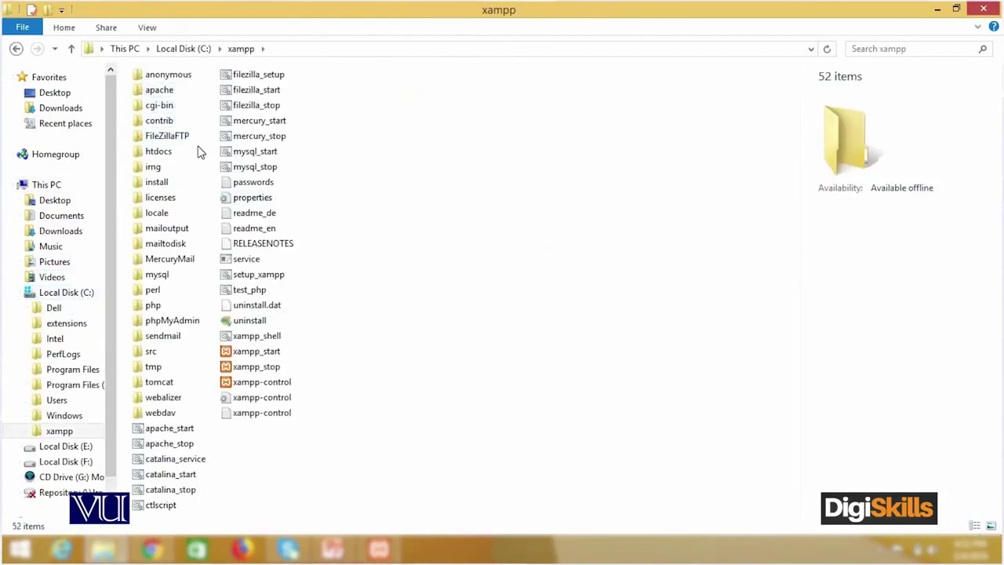
double_click(158, 155)
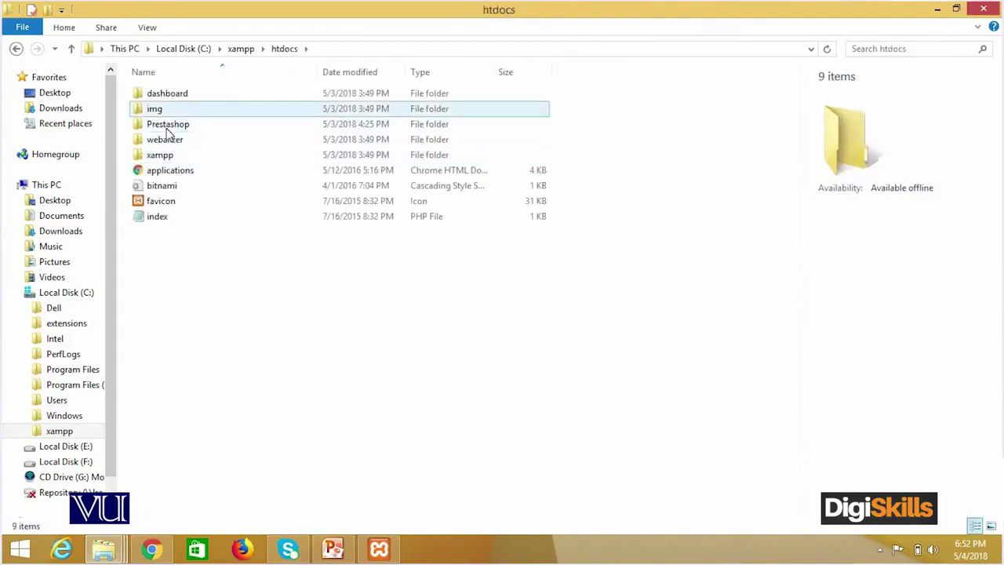
double_click(165, 124)
scroll(317, 369, "down", 3)
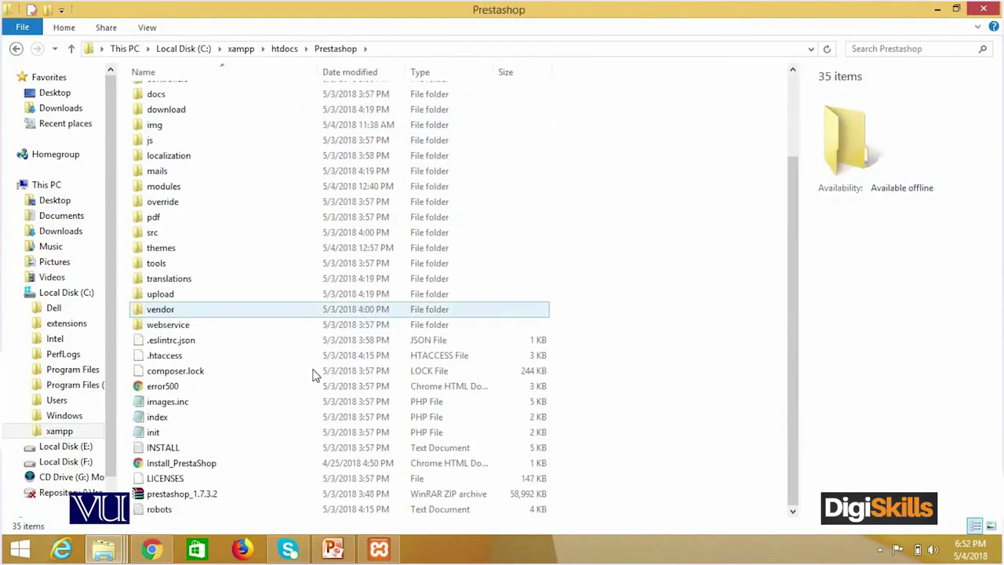
Select the prestashop_1.7.3.2 zip archive, then return to the Local Disk (C:) listing.
left_click(218, 481)
left_click(222, 495)
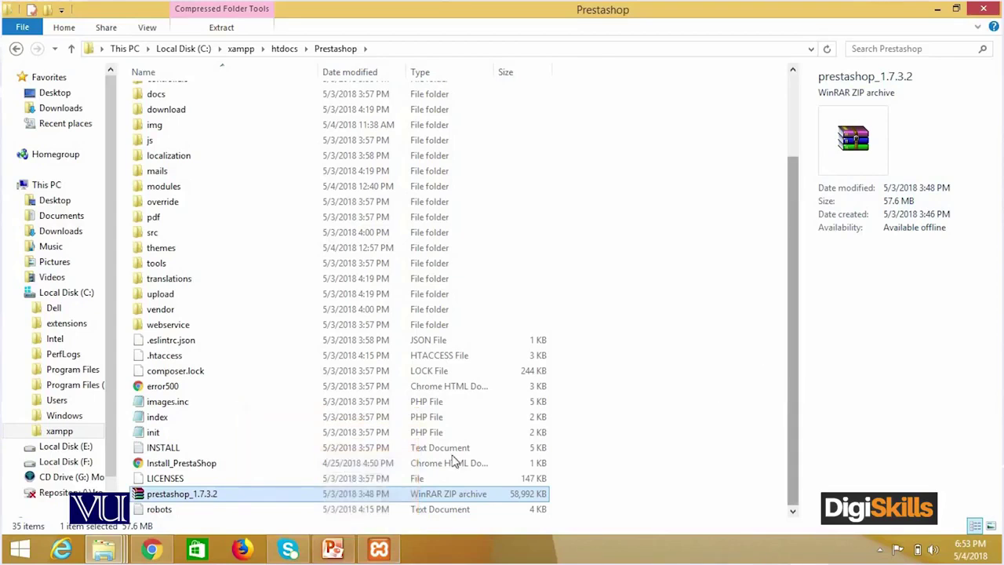
left_click(68, 293)
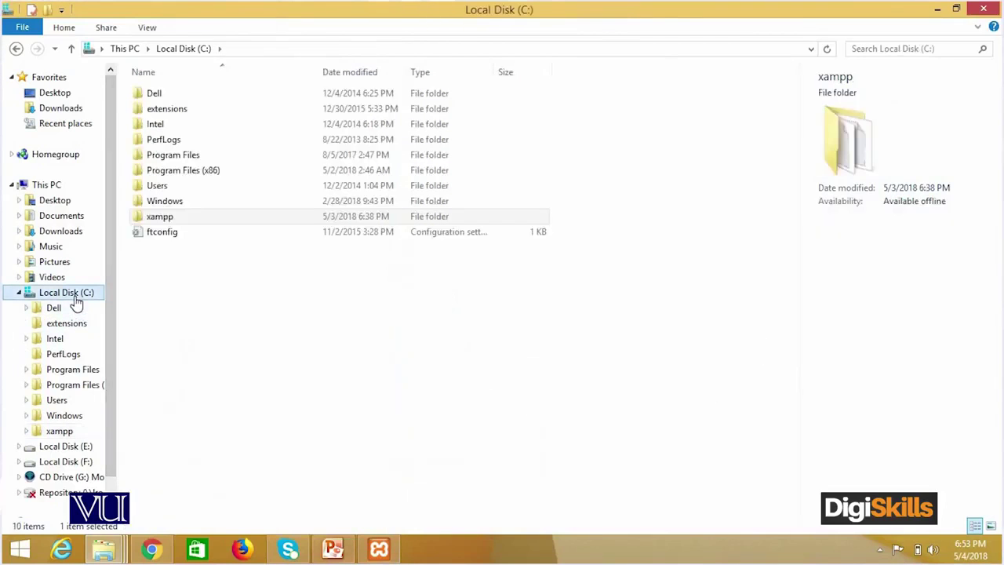
Reopen xampp\htdocs\Prestashop and select the 57.6 MB prestashop_1.7.3.2 zip archive.
left_click(200, 219)
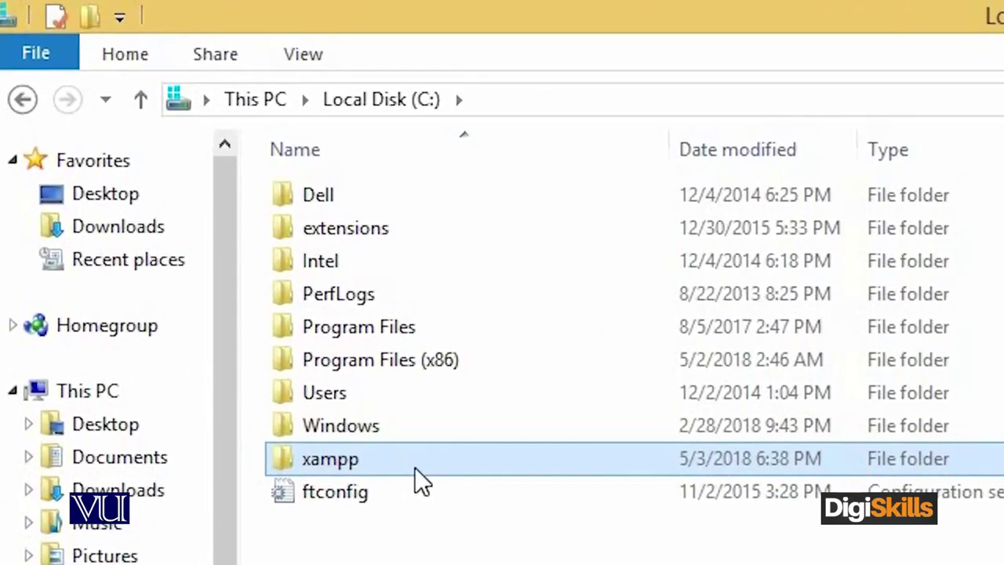
double_click(415, 467)
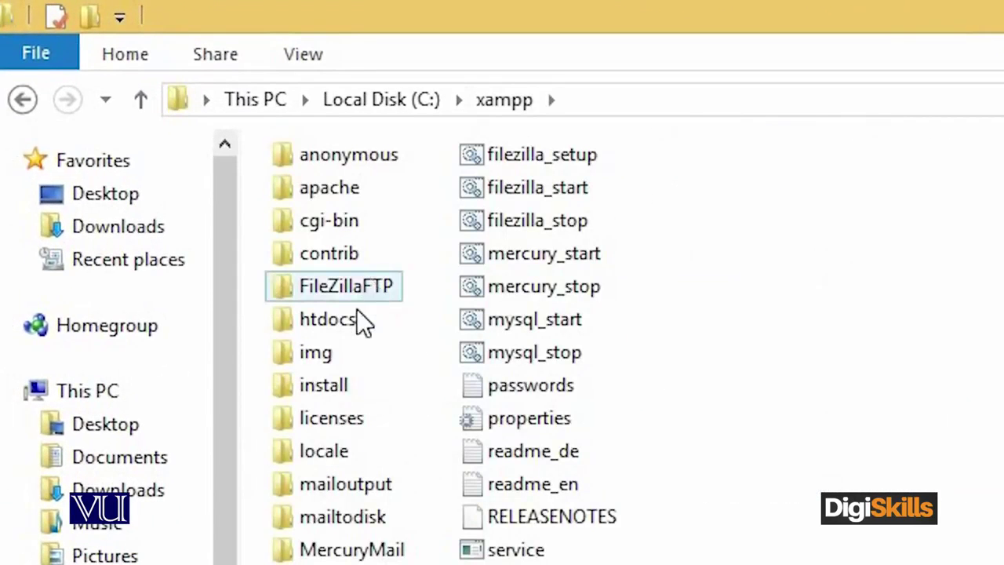
double_click(357, 320)
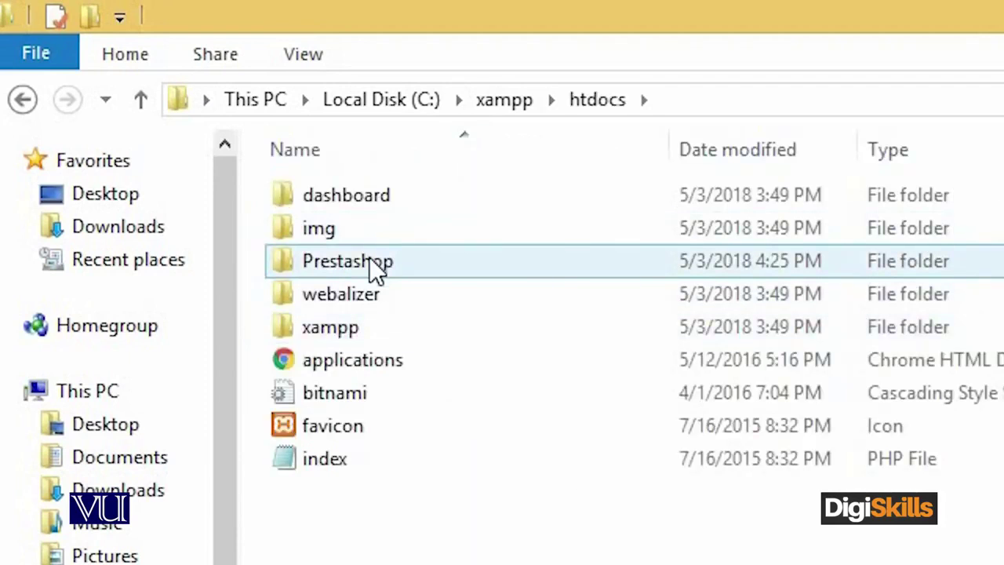
double_click(378, 269)
scroll(740, 358, "down", 3)
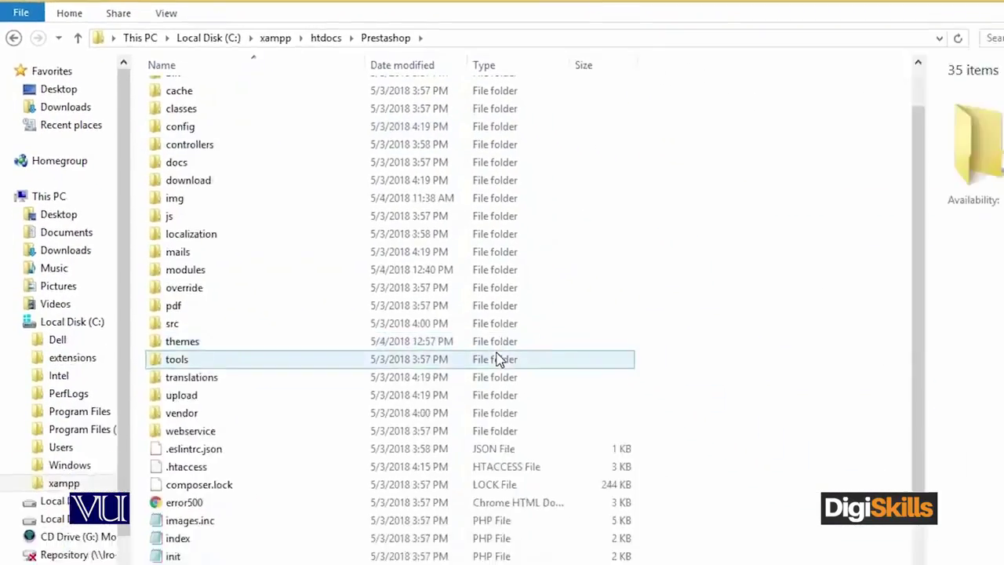
left_click(273, 508)
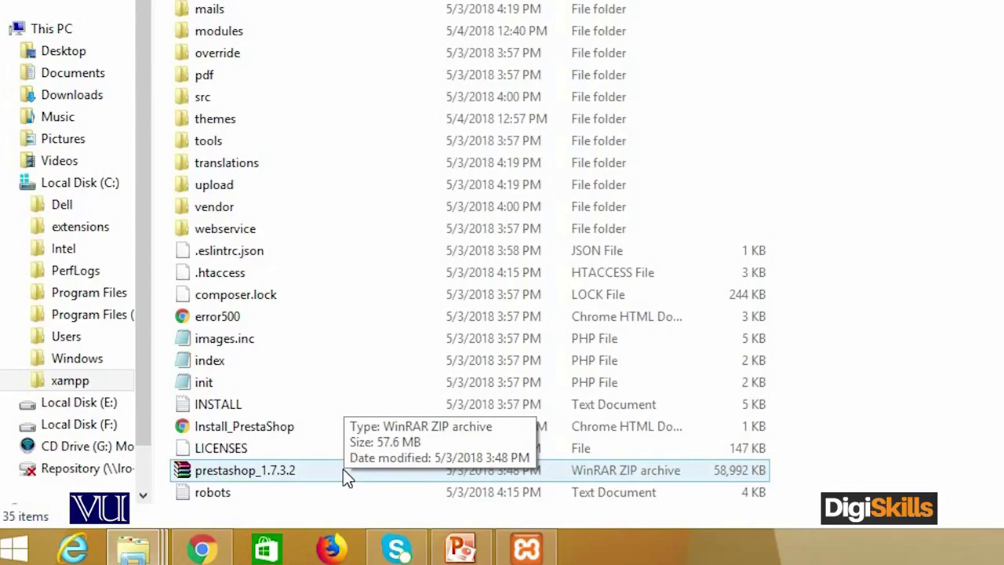
Extract prestashop_1.7.3.2.zip in place using Extract Here in the Prestashop folder.
right_click(343, 470)
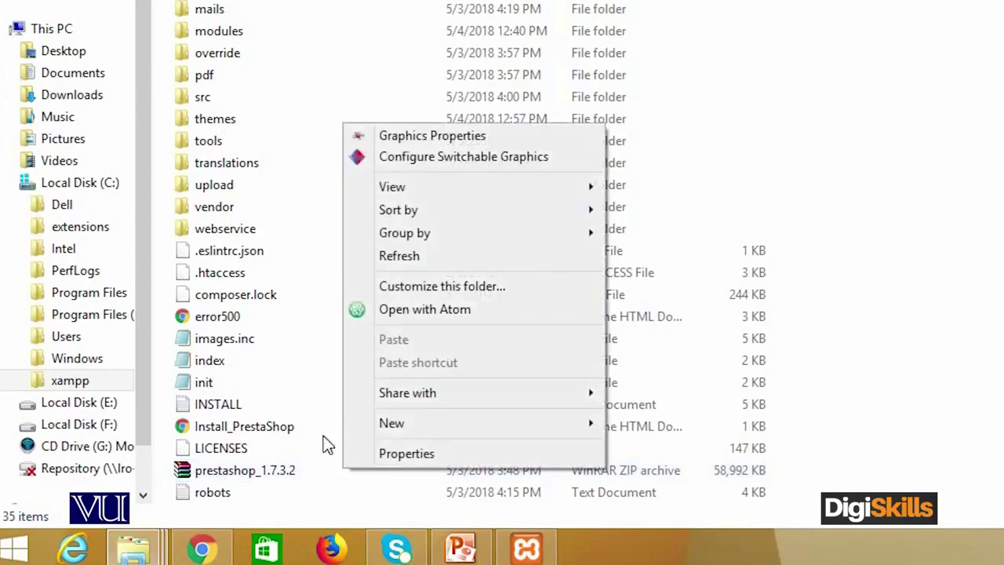
left_click(287, 473)
right_click(286, 475)
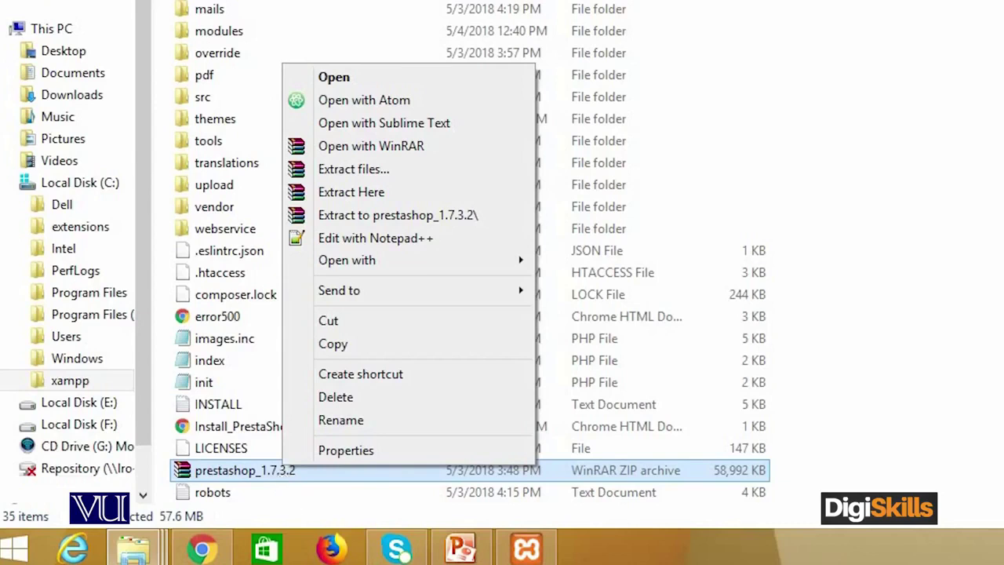
left_click(457, 553)
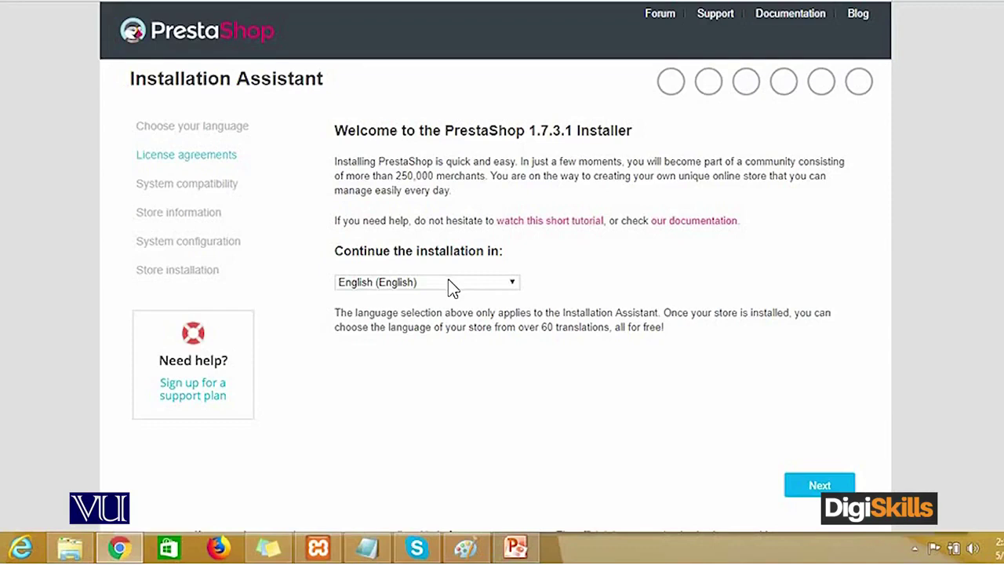
Keep English (English) as the installation language and continue to the License Agreements step.
left_click(806, 489)
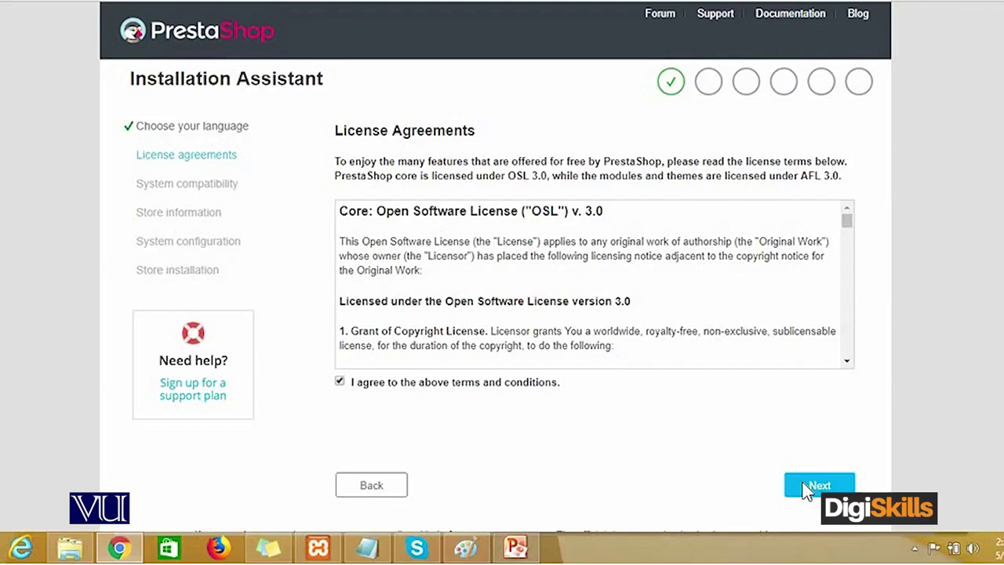
Accept the license terms and continue to the system compatibility check.
left_click(805, 490)
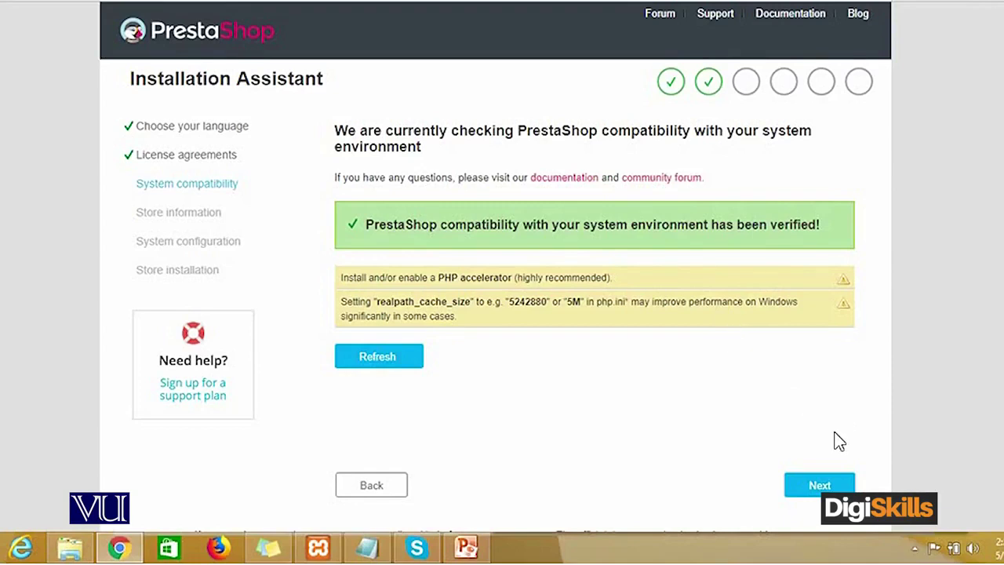
Continue past the system compatibility check to the store information form.
left_click(806, 490)
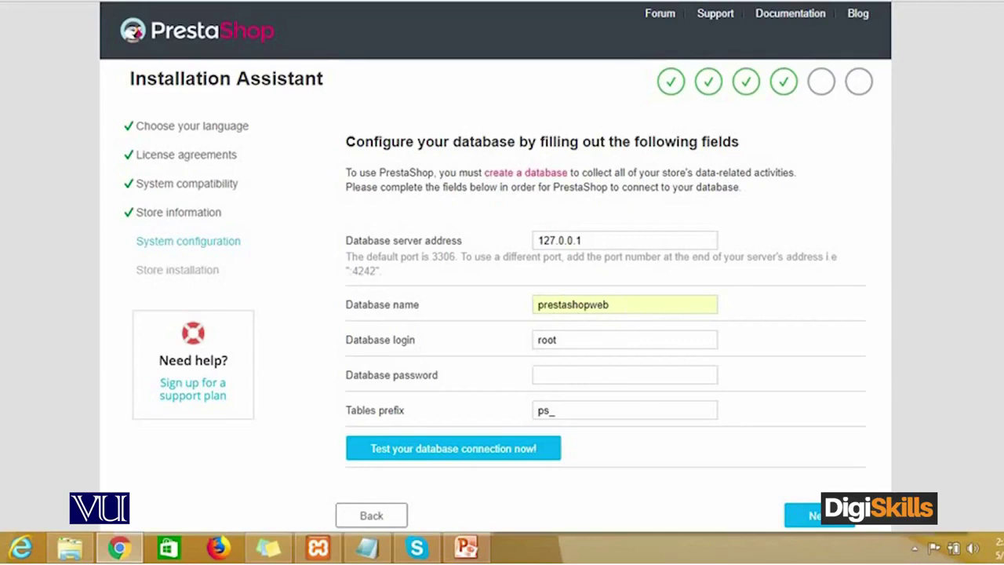
Submit database settings 127.0.0.1, prestashopweb, root and prefix ps_ to start installing the store.
left_click(820, 515)
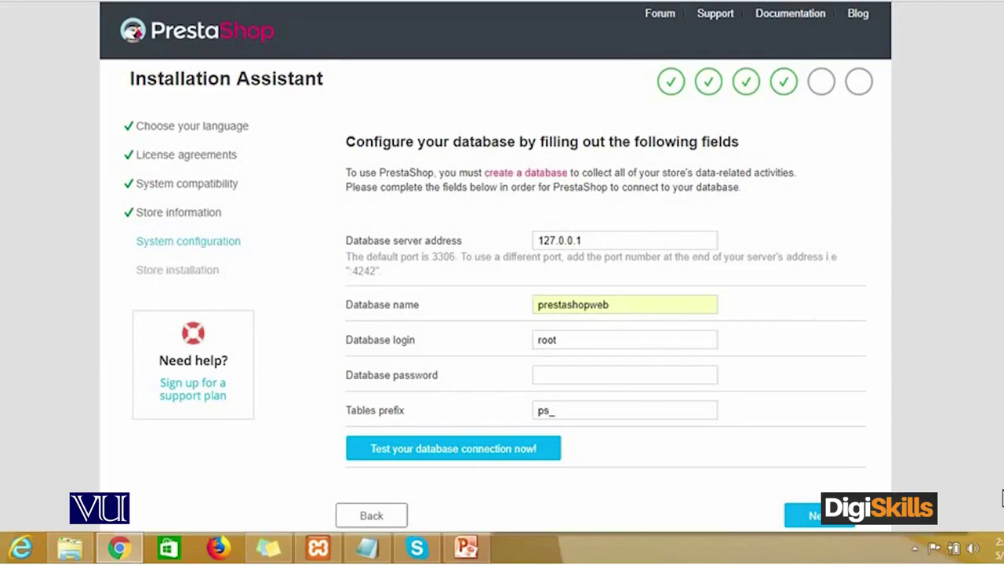